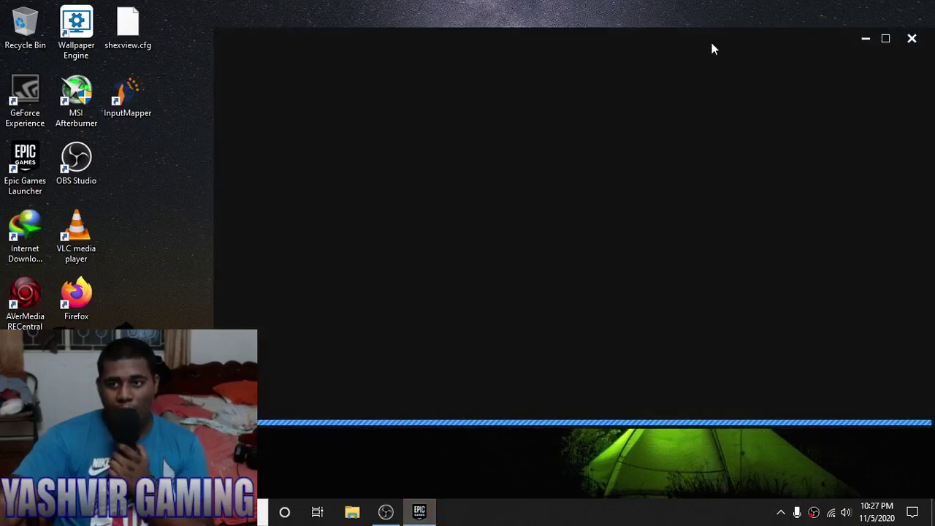
Step: Launch Fortnite from the Epic Games library and minimize the launcher window
{"action": "left_click_drag", "start_coordinate": [710, 39], "coordinate": [674, 50]}
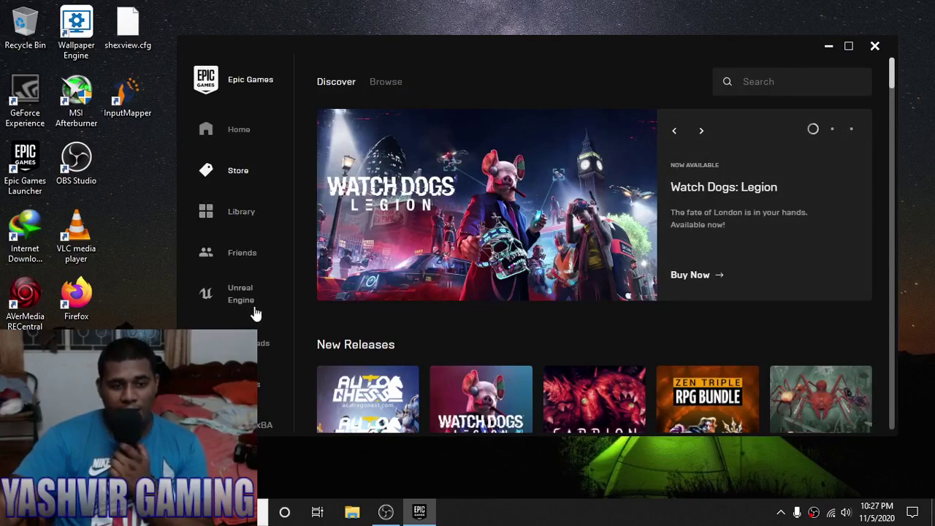
{"action": "left_click", "coordinate": [237, 216]}
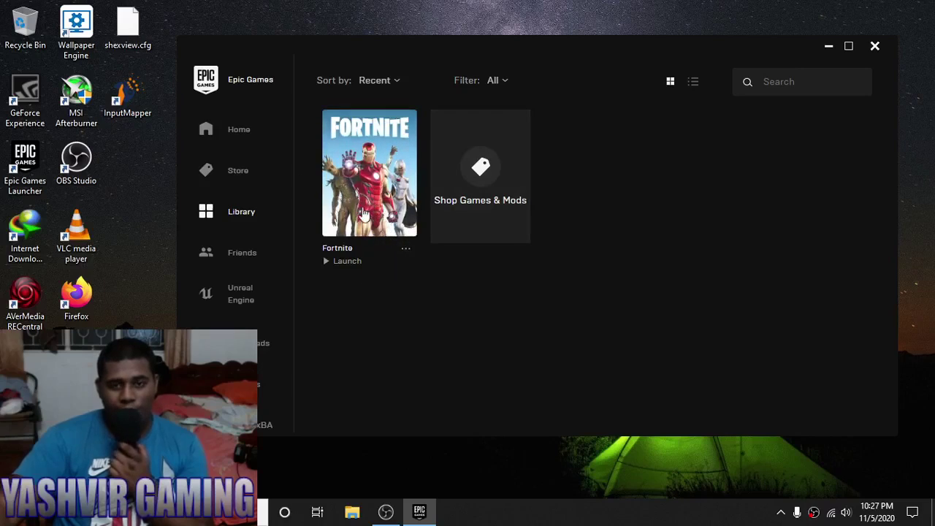
{"action": "left_click", "coordinate": [383, 235]}
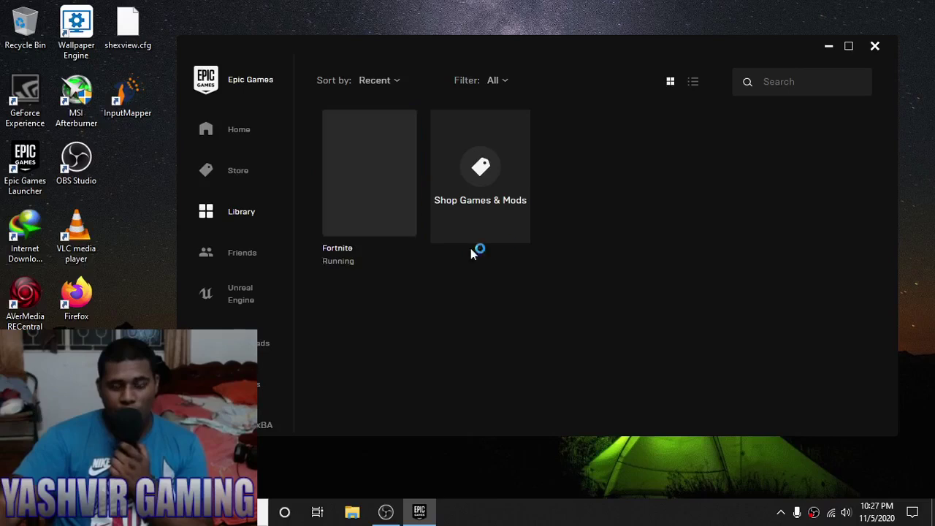
{"action": "left_click", "coordinate": [830, 47]}
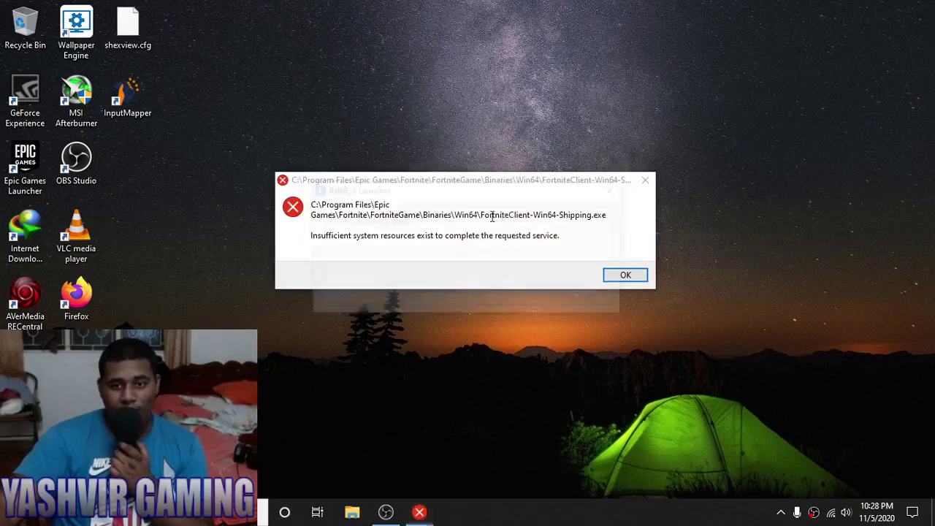
Step: Dismiss the FortniteClient-Win64-Shipping.exe error and reposition the BattlEye Launcher window in the middle of the desktop
{"action": "left_click_drag", "start_coordinate": [428, 190], "coordinate": [488, 296]}
{"action": "left_click", "coordinate": [501, 186]}
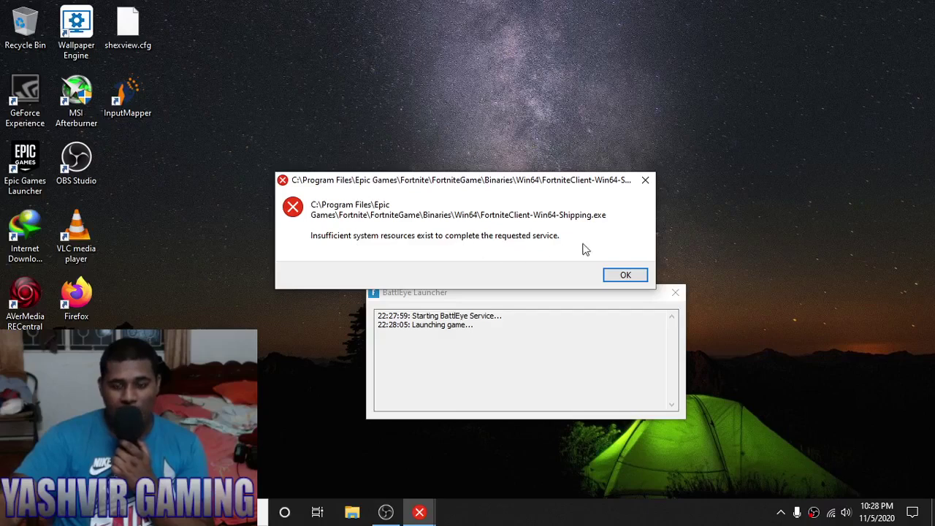
{"action": "left_click", "coordinate": [626, 277]}
{"action": "left_click_drag", "start_coordinate": [518, 293], "coordinate": [476, 195]}
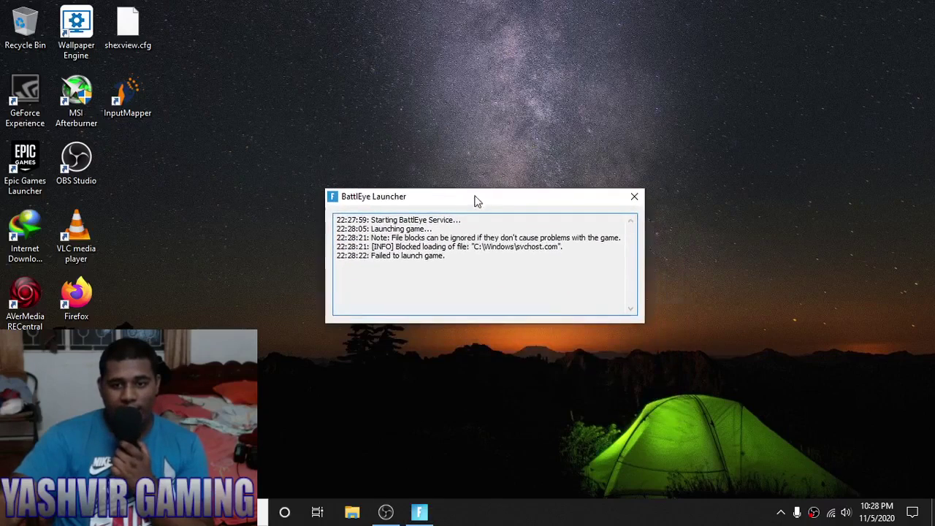
Step: Examine the blocked-file and launch-failure lines in the BattlEye Launcher log, and close its window
{"action": "left_click_drag", "start_coordinate": [383, 246], "coordinate": [544, 246]}
{"action": "left_click", "coordinate": [468, 246]}
{"action": "left_click", "coordinate": [542, 246]}
{"action": "left_click_drag", "start_coordinate": [449, 256], "coordinate": [338, 218]}
{"action": "left_click", "coordinate": [499, 259]}
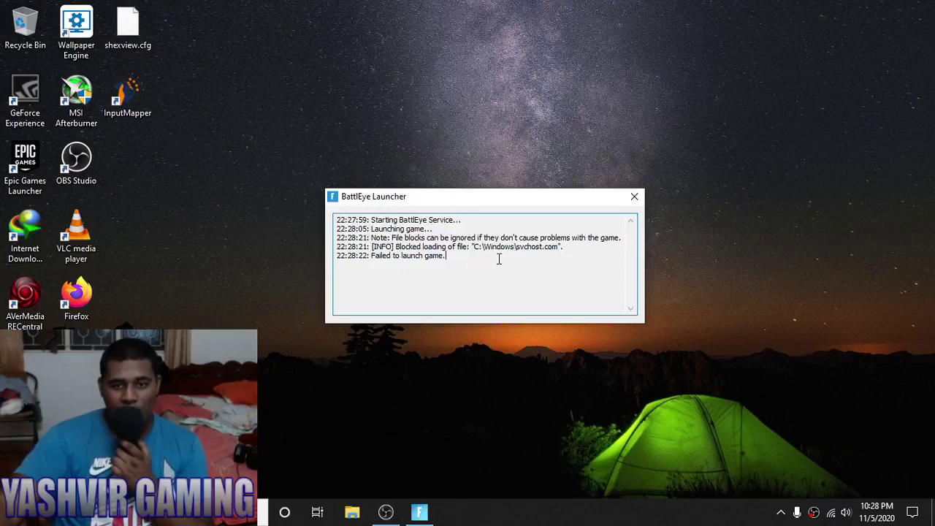
{"action": "left_click", "coordinate": [634, 201]}
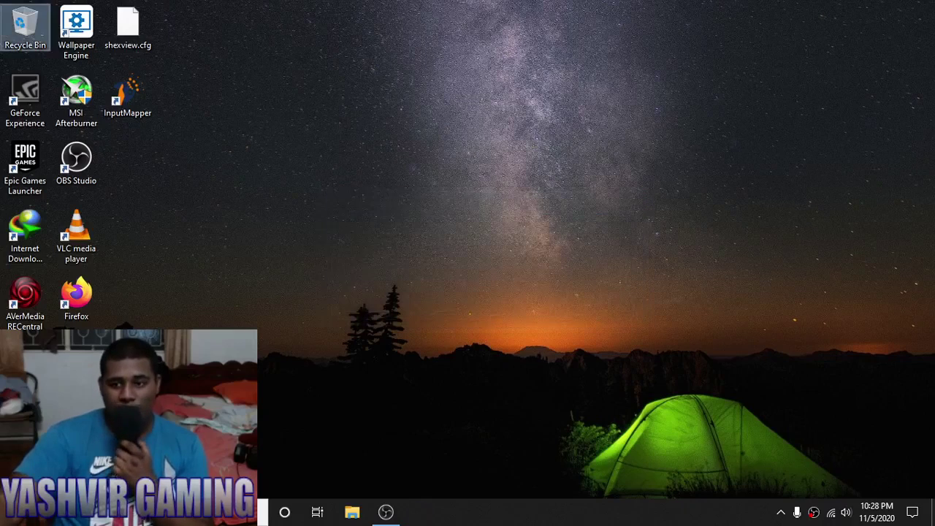
Step: Exit the Epic Games Launcher that is still running in the background
{"action": "left_click", "coordinate": [781, 512]}
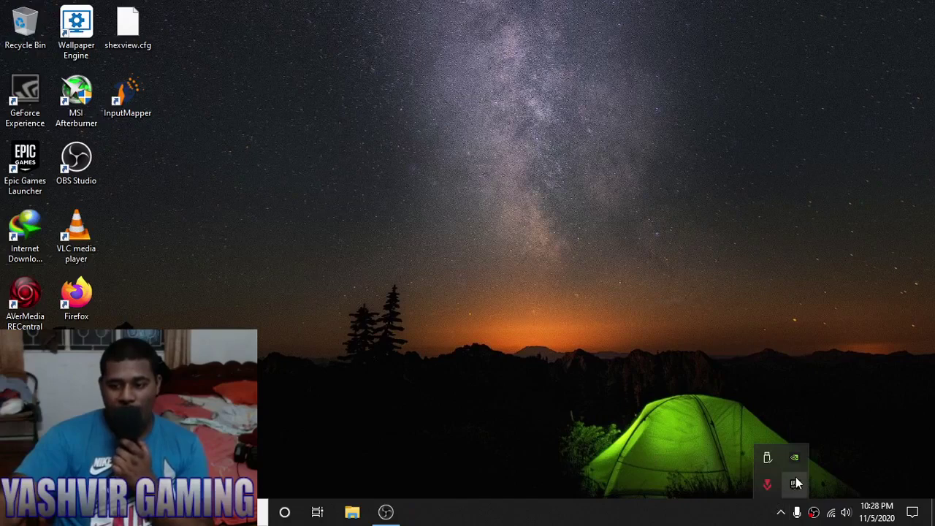
{"action": "right_click", "coordinate": [794, 483]}
{"action": "left_click", "coordinate": [814, 466]}
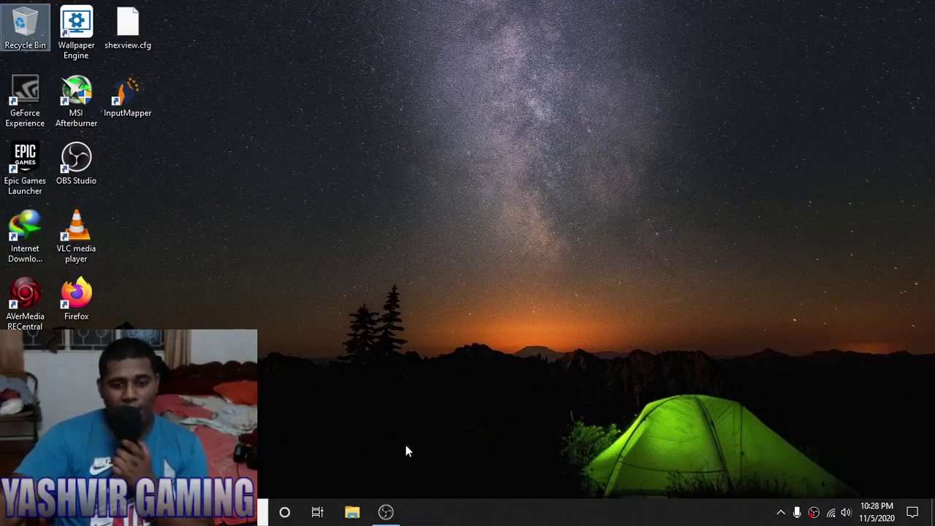
Step: Search Windows for "rege" and run Registry Editor as administrator
{"action": "left_click", "coordinate": [219, 512]}
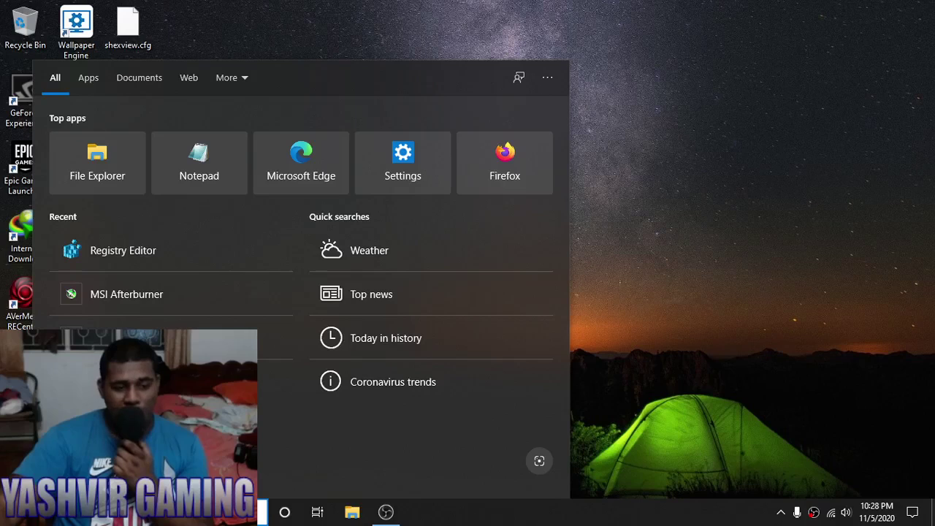
{"action": "key", "text": "super"}
{"action": "key", "text": "super"}
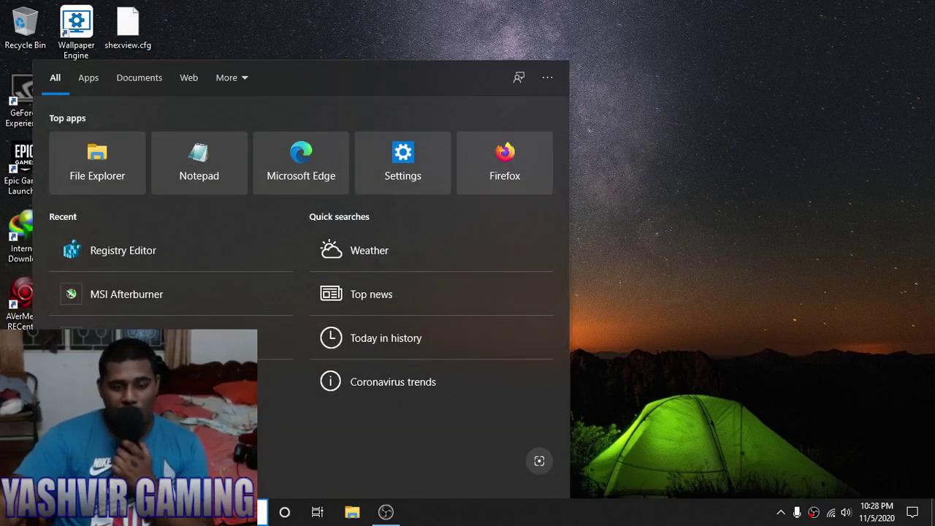
{"action": "type", "text": "rege"}
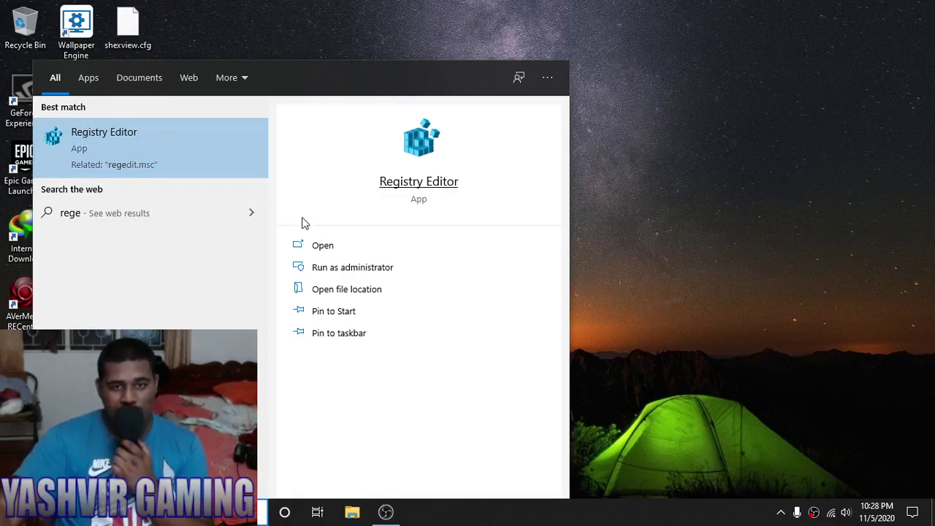
{"action": "left_click", "coordinate": [369, 269]}
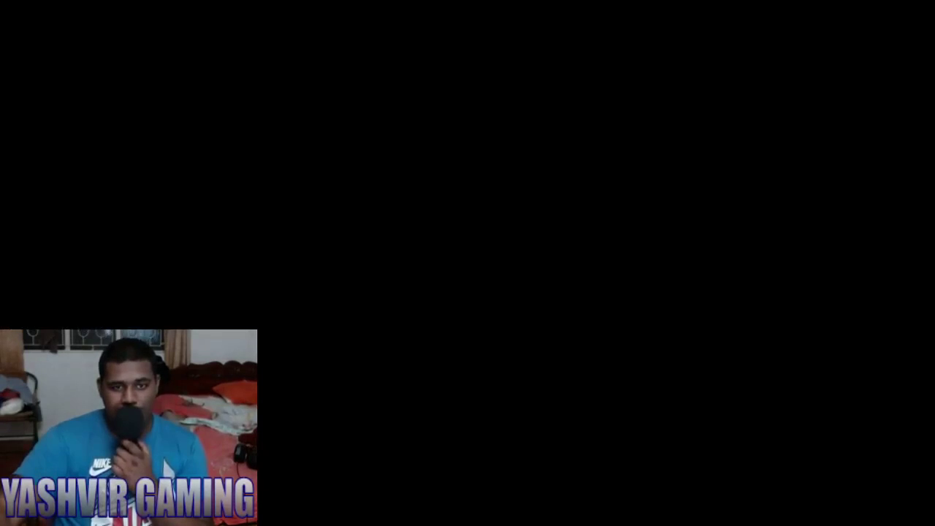
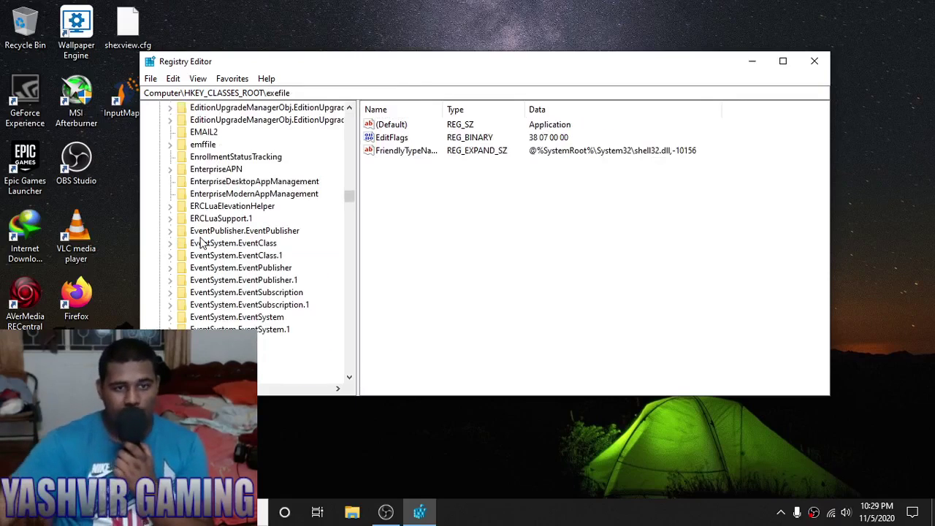
Step: Collapse the shell and exefile keys and the whole HKEY_CLASSES_ROOT branch, and move the Registry Editor window clear of the desktop icons
{"action": "scroll", "coordinate": [190, 236], "scroll_direction": "down", "scroll_amount": 5}
{"action": "left_click", "coordinate": [191, 218]}
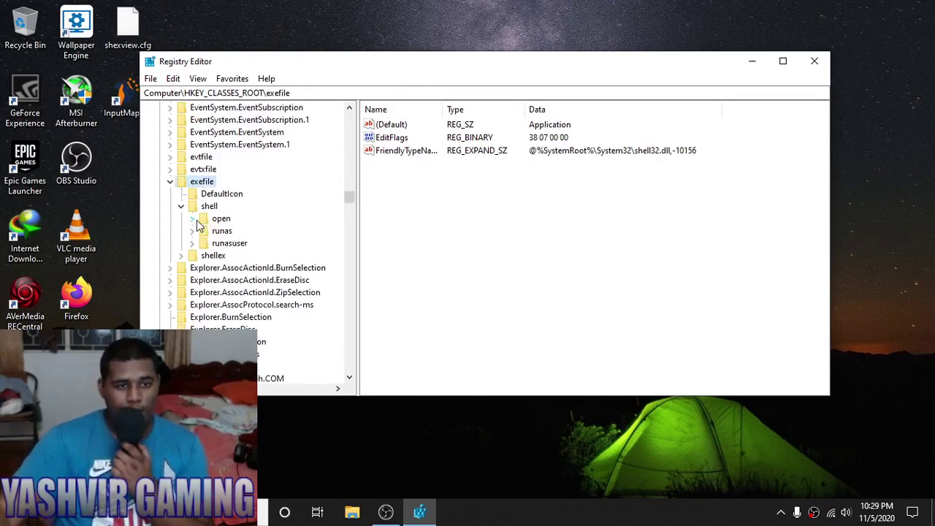
{"action": "left_click", "coordinate": [180, 206]}
{"action": "left_click", "coordinate": [170, 181]}
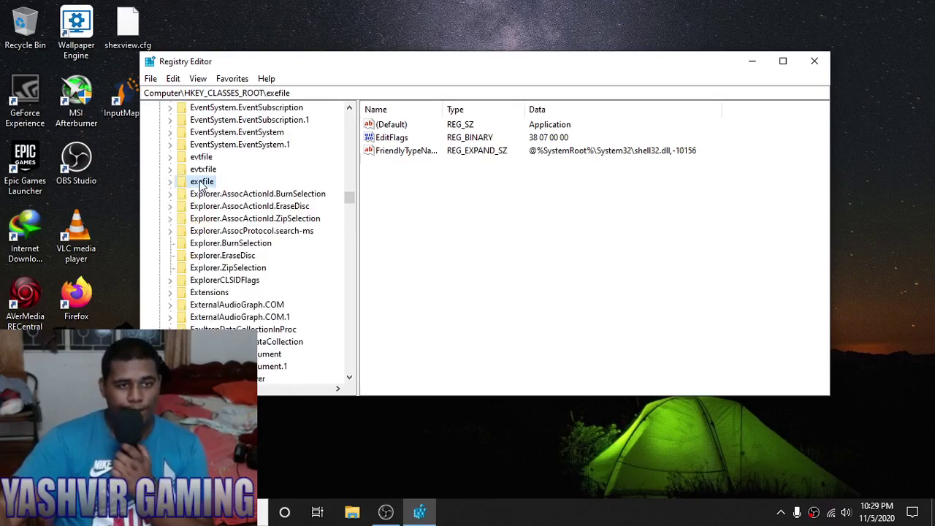
{"action": "scroll", "coordinate": [219, 205], "scroll_direction": "up", "scroll_amount": 5}
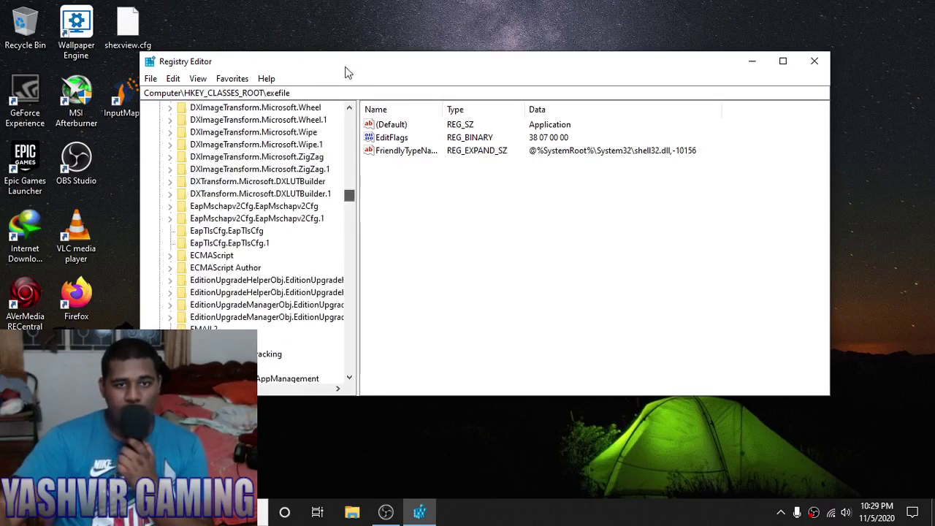
{"action": "left_click_drag", "start_coordinate": [349, 194], "coordinate": [349, 111]}
{"action": "left_click", "coordinate": [159, 120]}
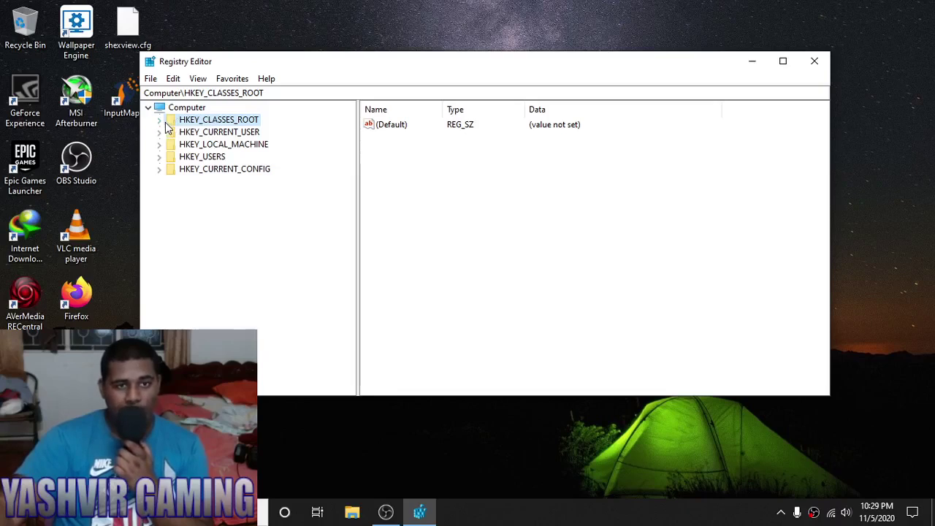
{"action": "left_click_drag", "start_coordinate": [297, 67], "coordinate": [382, 69]}
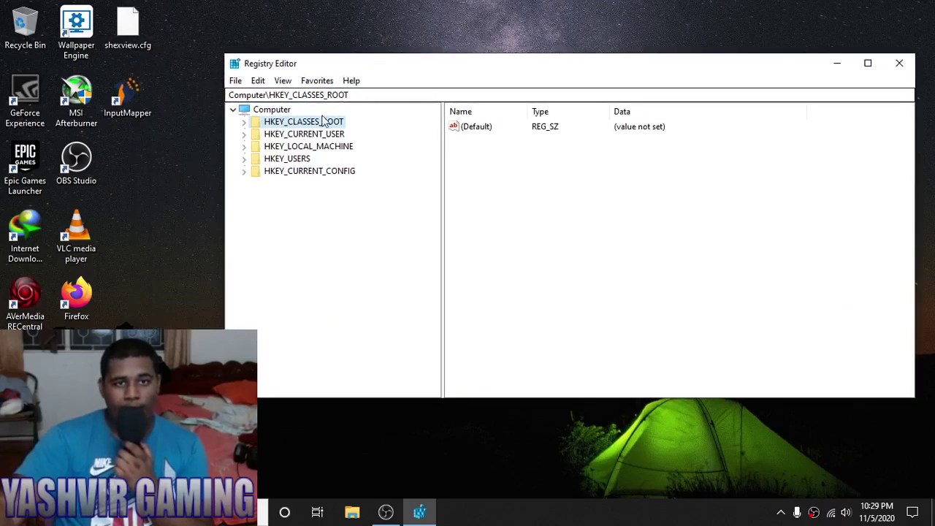
Step: Expand HKEY_CLASSES_ROOT and jump to its exefile key by name
{"action": "left_click", "coordinate": [244, 122]}
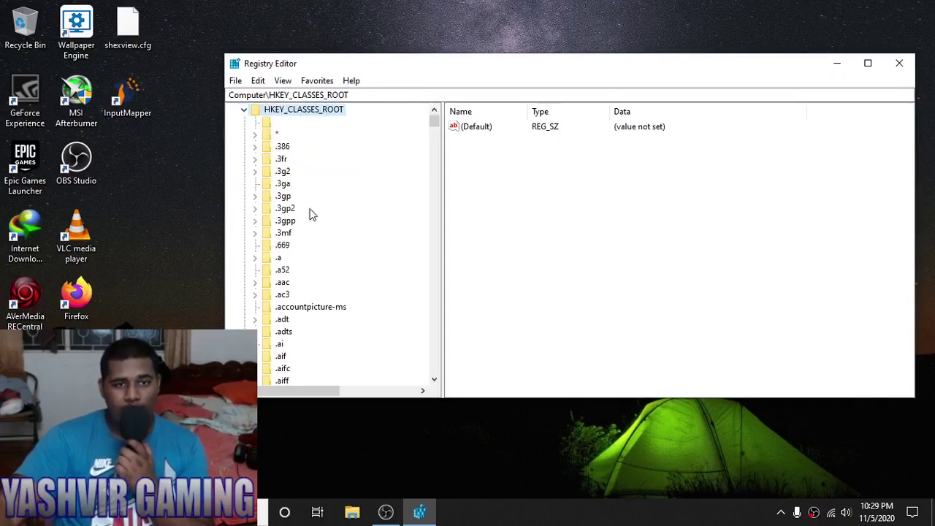
{"action": "left_click", "coordinate": [285, 222]}
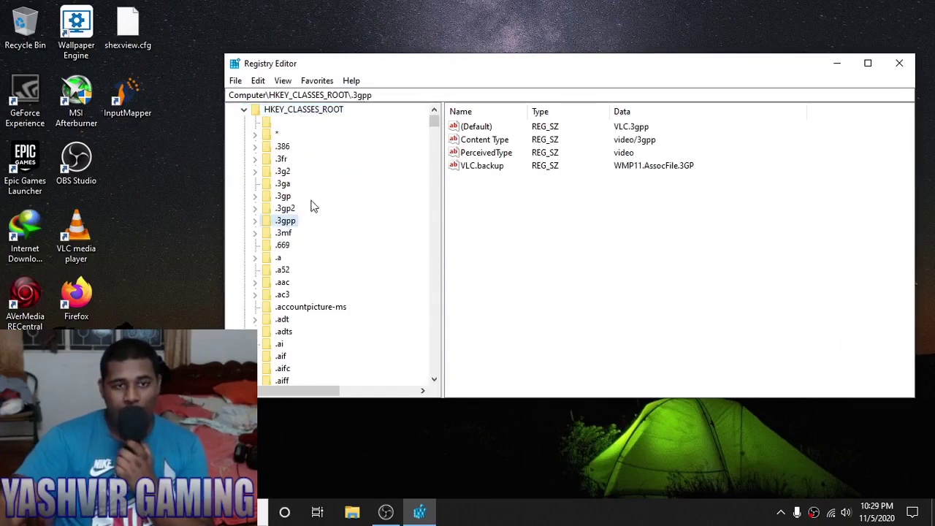
{"action": "left_click", "coordinate": [273, 234]}
{"action": "left_click", "coordinate": [285, 295]}
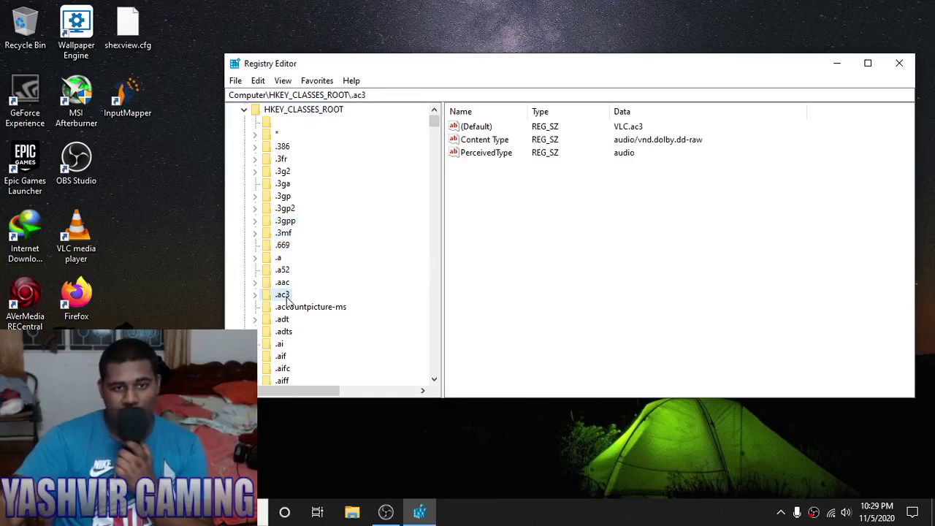
{"action": "left_click", "coordinate": [285, 184]}
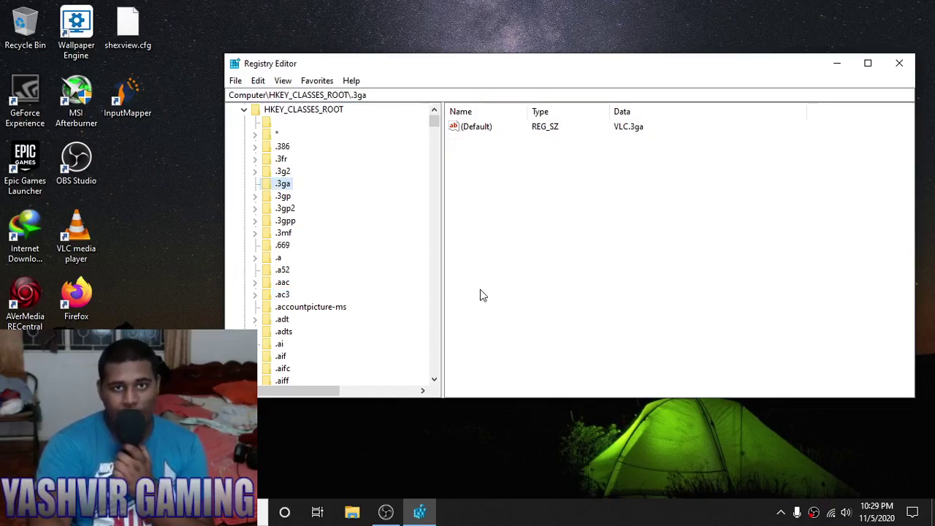
{"action": "type", "text": "exefile"}
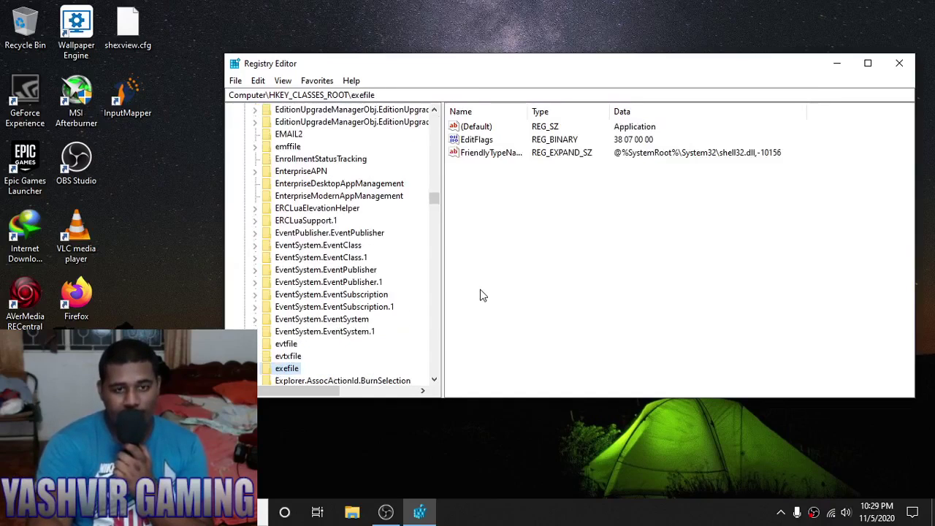
{"action": "scroll", "coordinate": [332, 290], "scroll_direction": "down", "scroll_amount": 2}
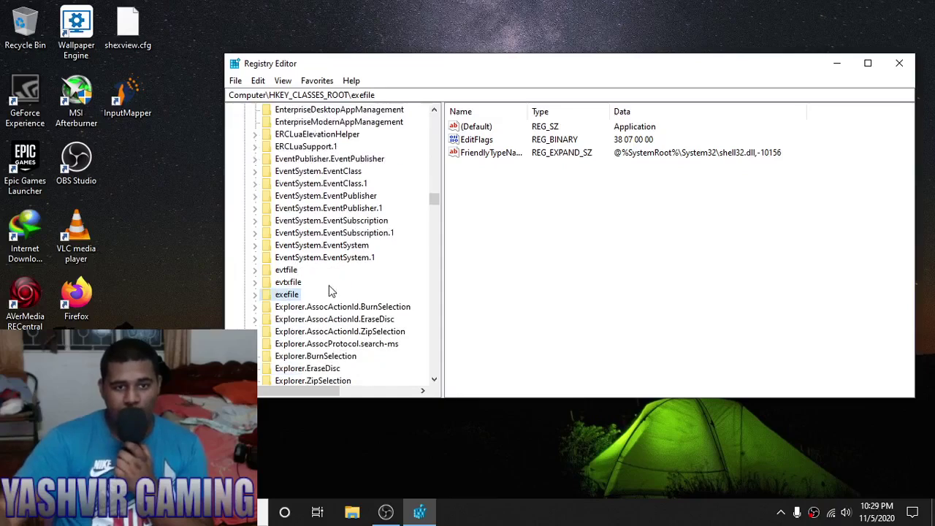
Step: Expand the exefile key, look through its DefaultIcon, shell and shellex subkeys, and expand shell
{"action": "left_click", "coordinate": [255, 295]}
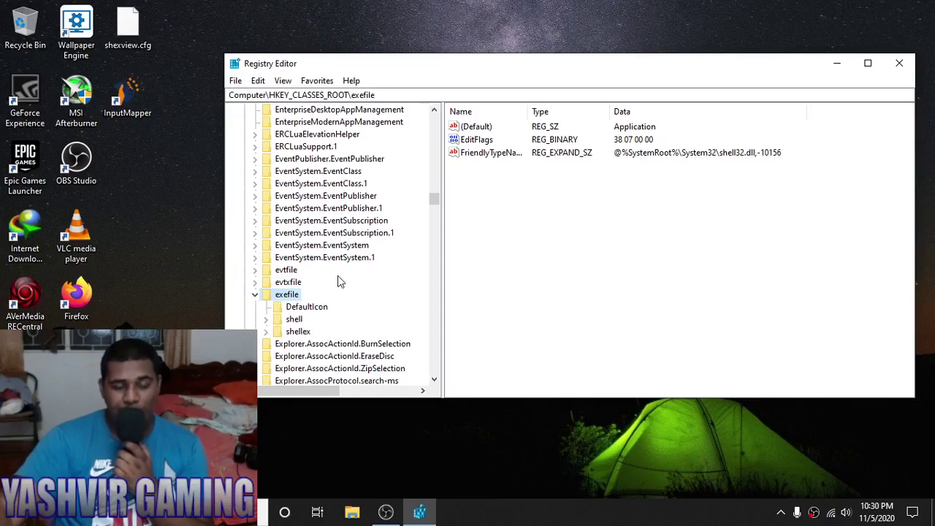
{"action": "scroll", "coordinate": [340, 275], "scroll_direction": "down", "scroll_amount": 2}
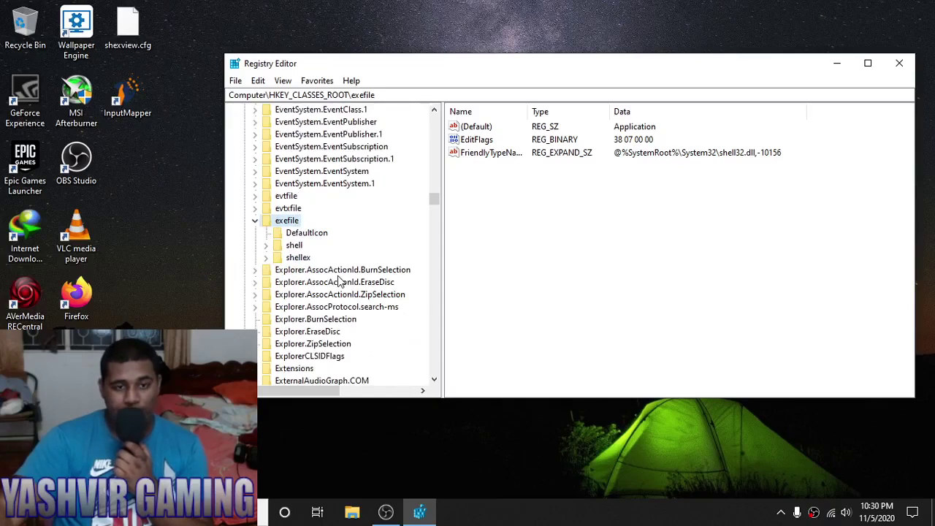
{"action": "left_click", "coordinate": [313, 234]}
{"action": "left_click", "coordinate": [296, 247]}
{"action": "left_click", "coordinate": [301, 259]}
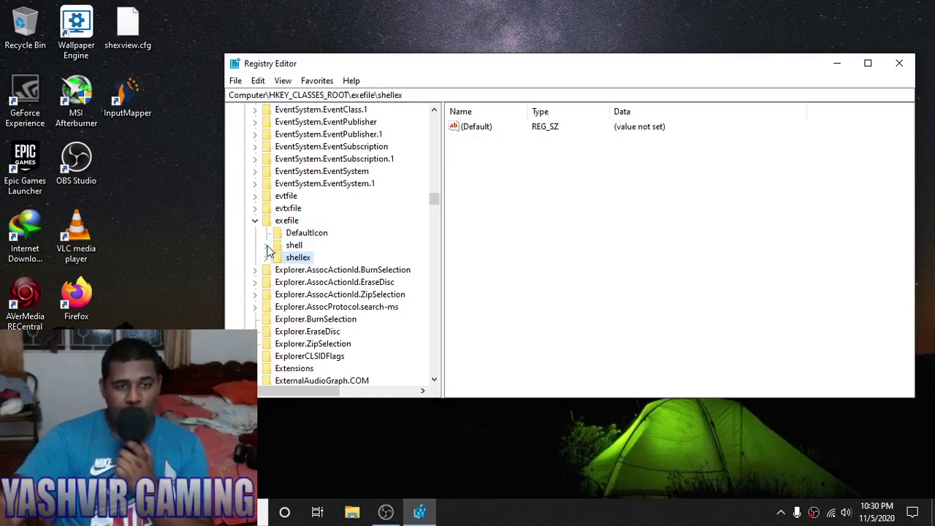
{"action": "left_click", "coordinate": [267, 248]}
{"action": "left_click", "coordinate": [294, 248]}
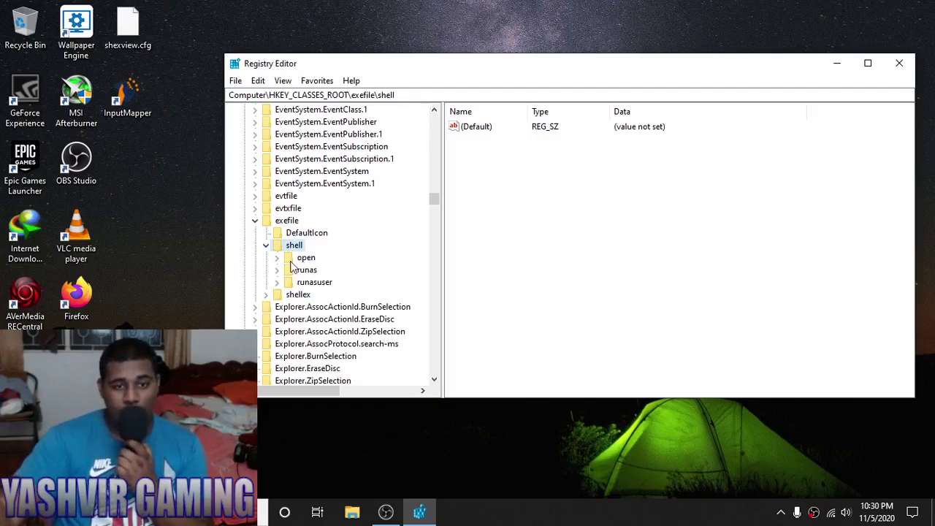
Step: Look through the open, runas and runasuser subkeys of shell, expand open and select its command key
{"action": "left_click", "coordinate": [305, 260]}
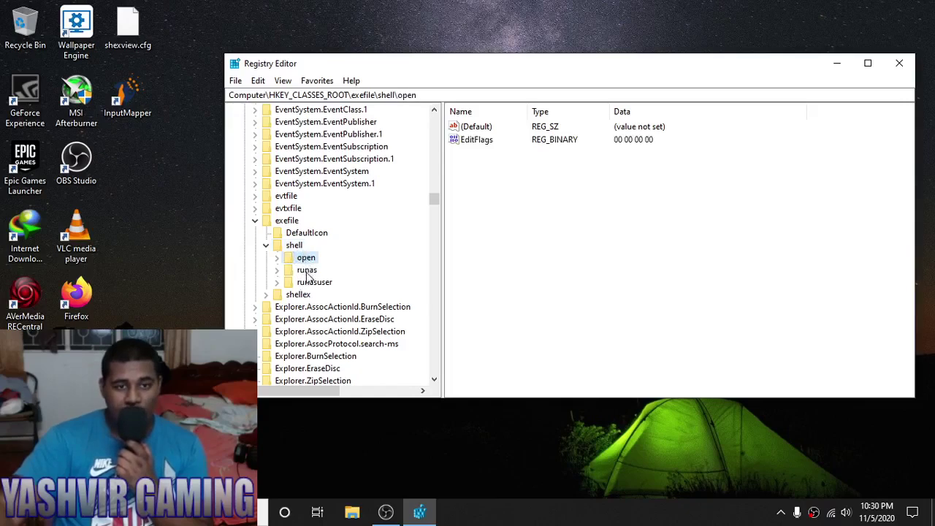
{"action": "left_click", "coordinate": [307, 270]}
{"action": "left_click", "coordinate": [313, 283]}
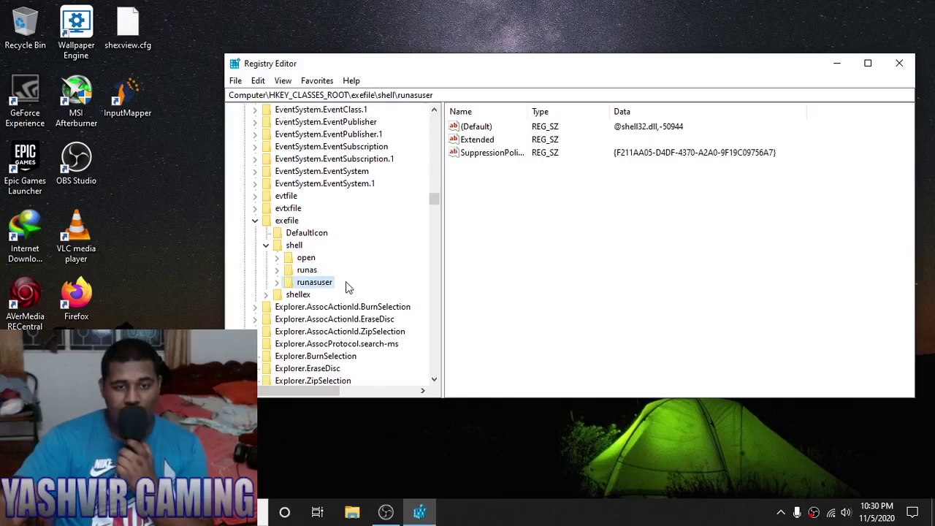
{"action": "left_click", "coordinate": [287, 259]}
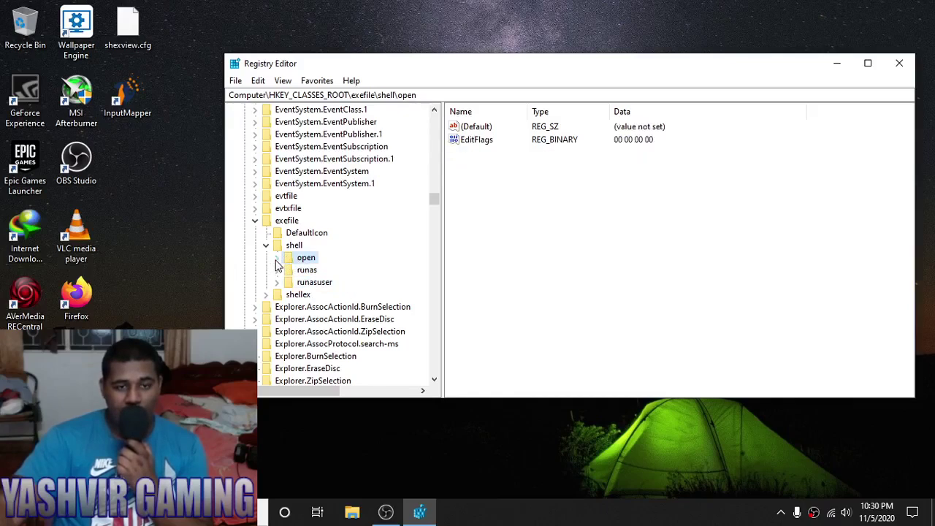
{"action": "left_click", "coordinate": [278, 258]}
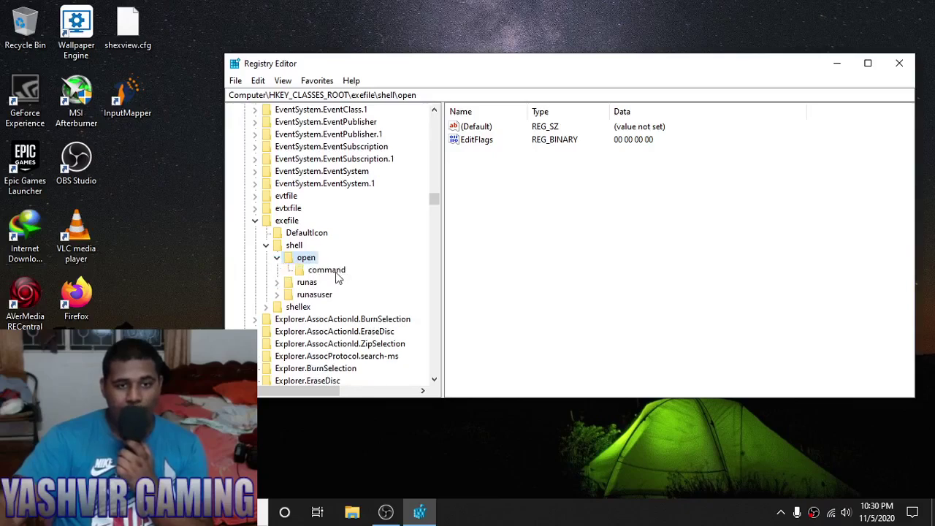
{"action": "left_click", "coordinate": [330, 272]}
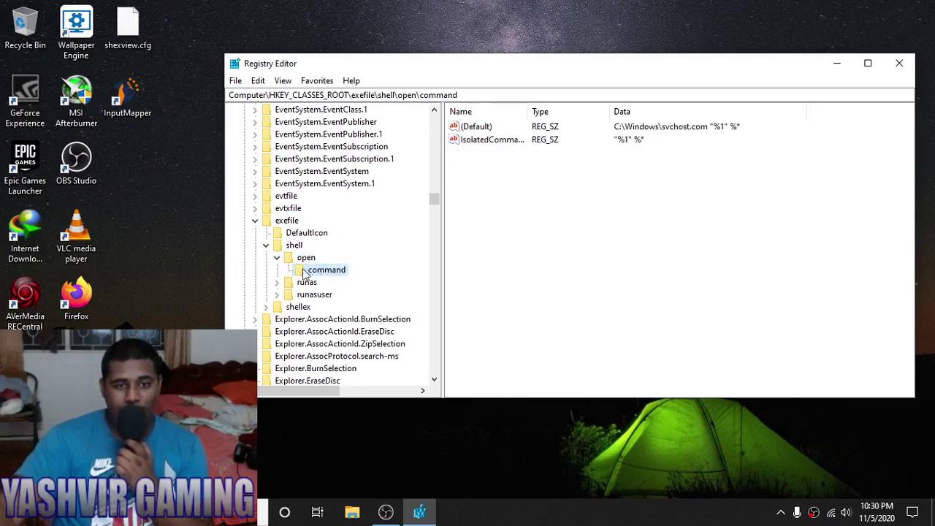
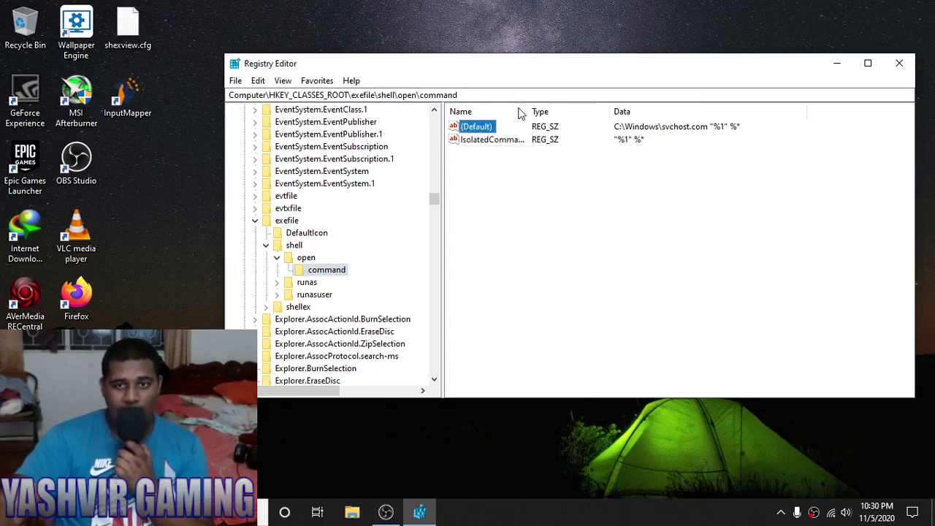
Step: Widen the Name column of the command key's value list so the full value names fit
{"action": "mouse_move", "coordinate": [529, 111]}
{"action": "left_mouse_down"}
{"action": "mouse_move", "coordinate": [559, 105]}
{"action": "mouse_move", "coordinate": [543, 103]}
{"action": "left_mouse_up"}
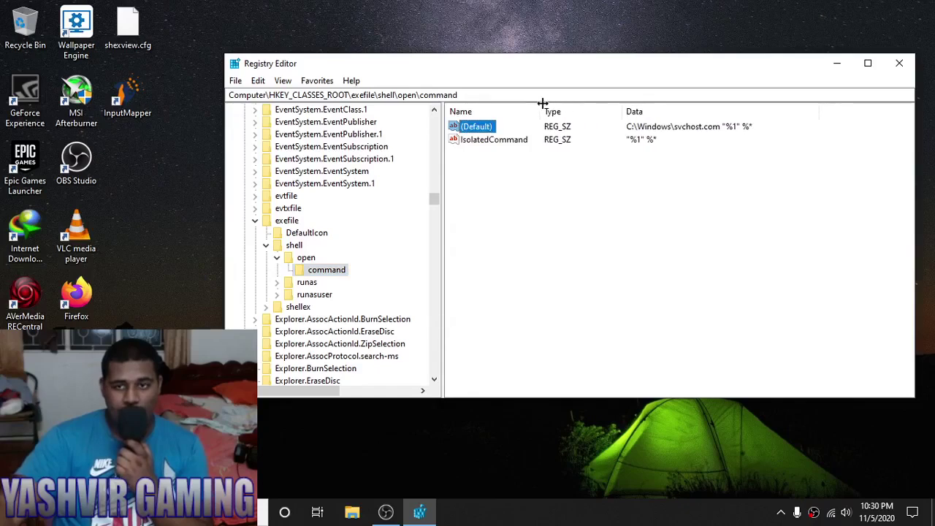
{"action": "left_click", "coordinate": [646, 136]}
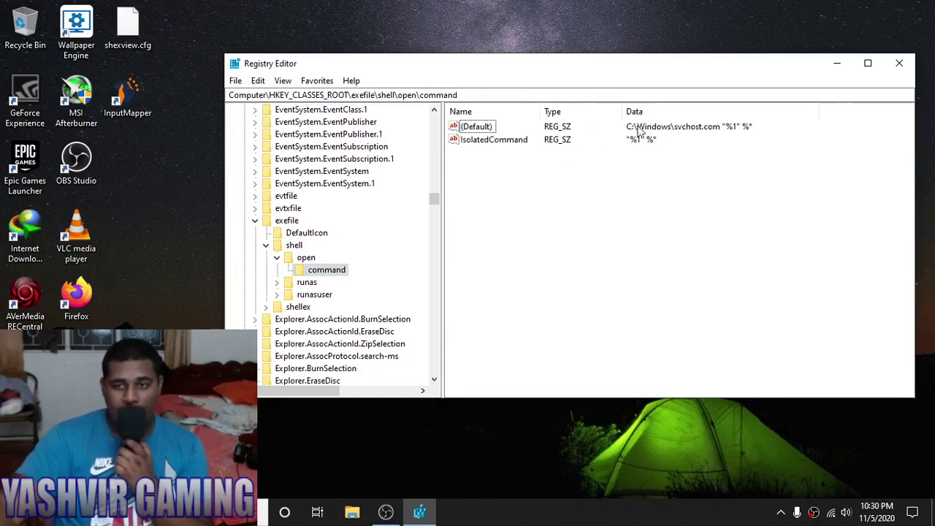
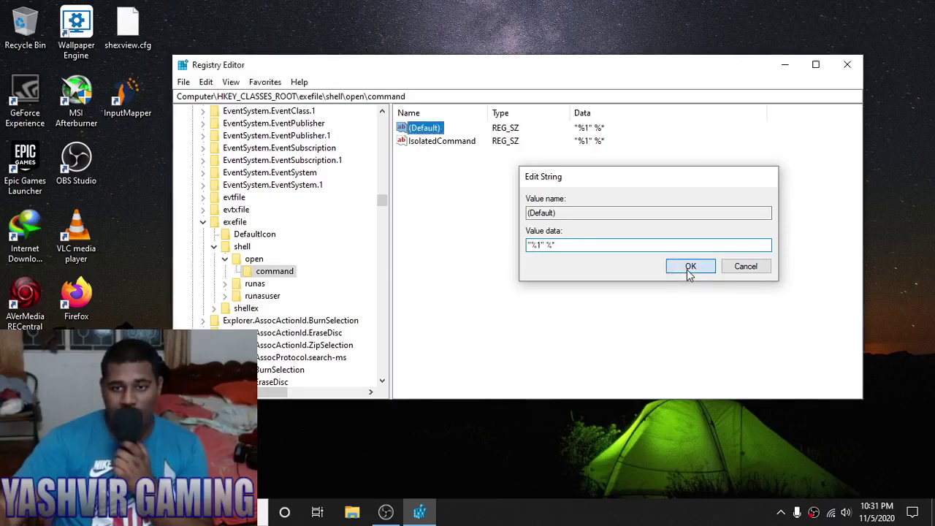
Step: Close the Registry Editor, open the Epic Games Launcher and move its window lower on the desktop
{"action": "left_click", "coordinate": [847, 64]}
{"action": "double_click", "coordinate": [32, 170]}
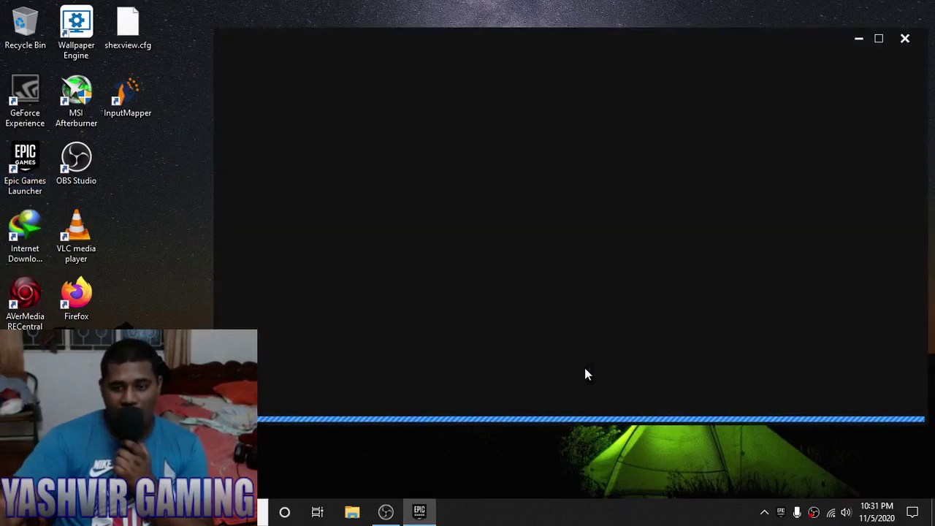
{"action": "left_click_drag", "start_coordinate": [699, 38], "coordinate": [656, 57]}
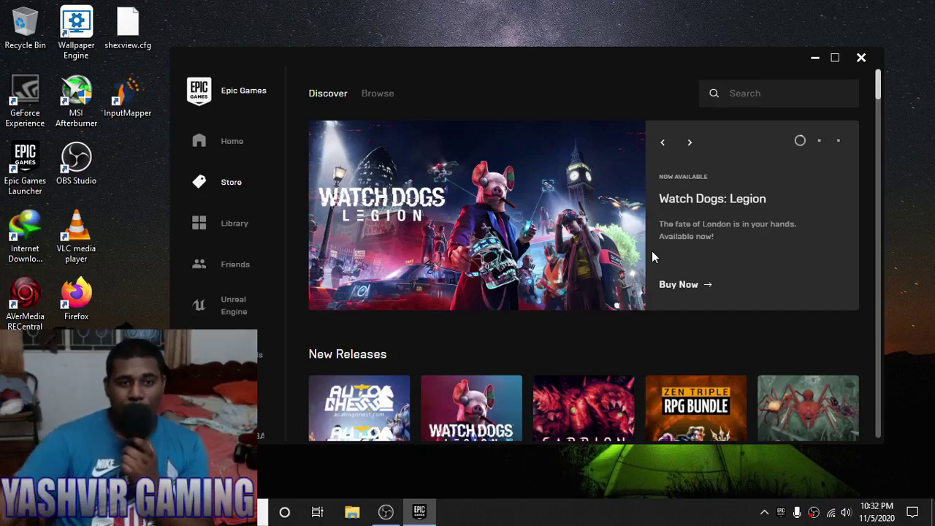
Step: Launch Fortnite from the launcher's library and minimize the Epic Games Launcher
{"action": "left_click", "coordinate": [218, 233]}
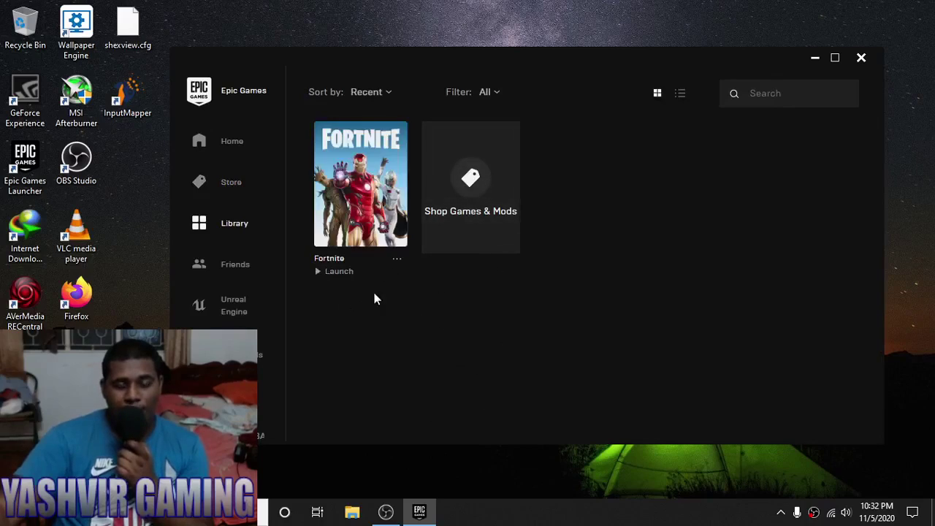
{"action": "left_click", "coordinate": [342, 278]}
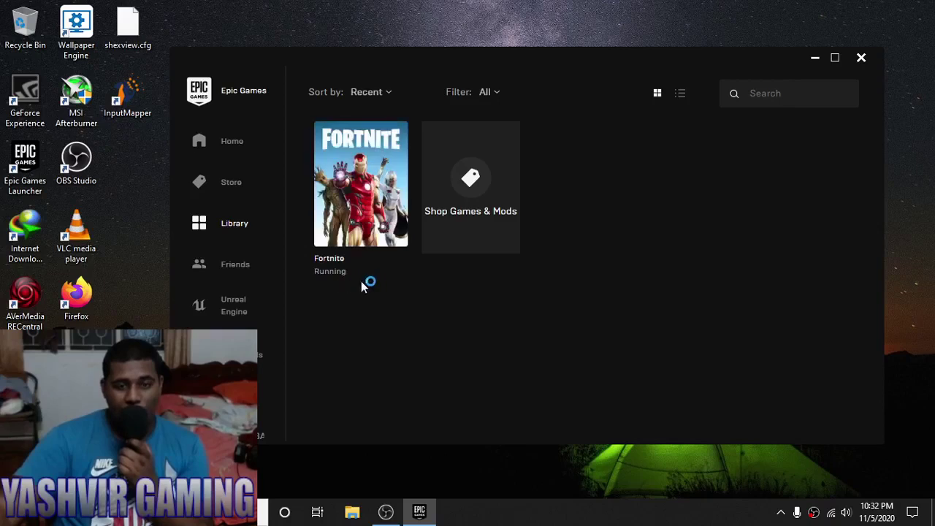
{"action": "left_click", "coordinate": [815, 58]}
Step: Run MSI Afterburner as administrator, approve the elevation, dismiss the RivaTunerStatisticsServer warning and minimize Afterburner
{"action": "right_click", "coordinate": [69, 89]}
{"action": "left_click", "coordinate": [110, 124]}
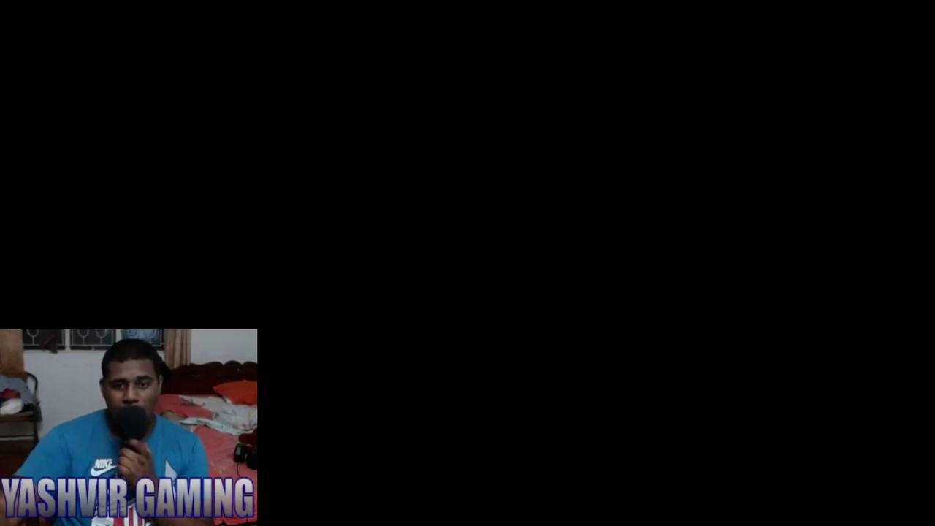
{"action": "key", "text": "alt+y"}
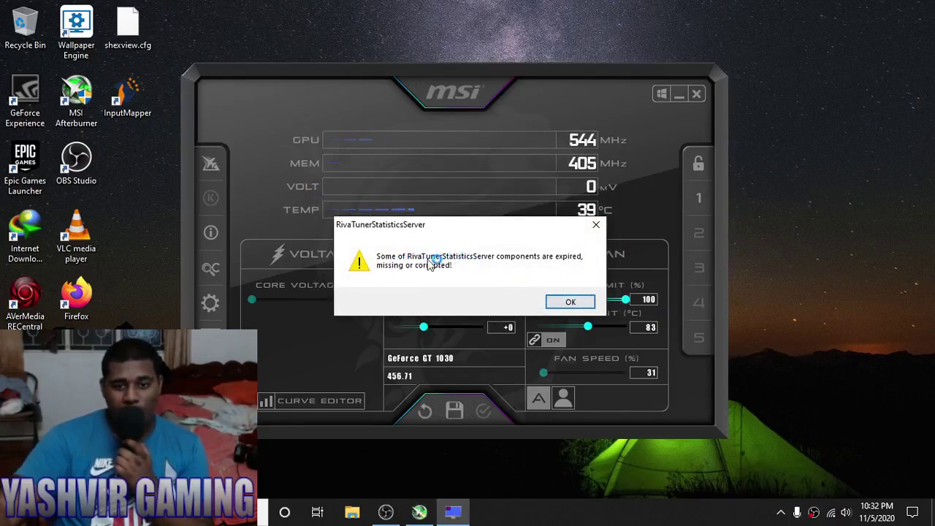
{"action": "left_click", "coordinate": [564, 302]}
{"action": "left_click", "coordinate": [679, 99]}
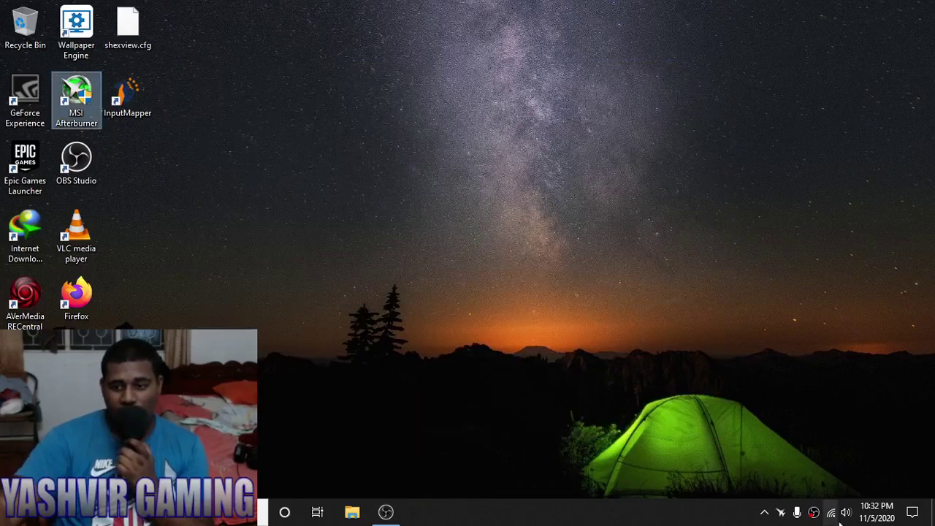
Step: Search Windows for "riva", run RivaTuner Statistics Server as administrator and open its settings window
{"action": "left_click", "coordinate": [773, 512]}
{"action": "left_click", "coordinate": [183, 512]}
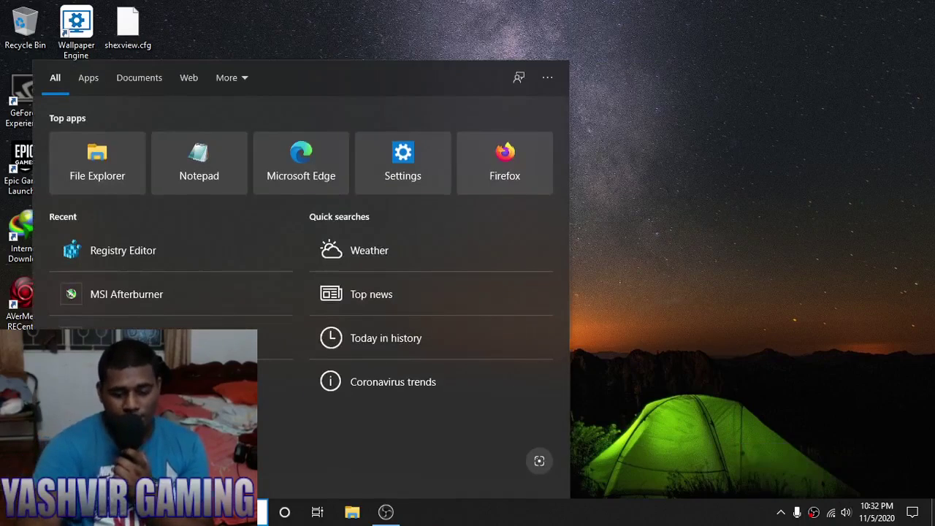
{"action": "type", "text": "riva"}
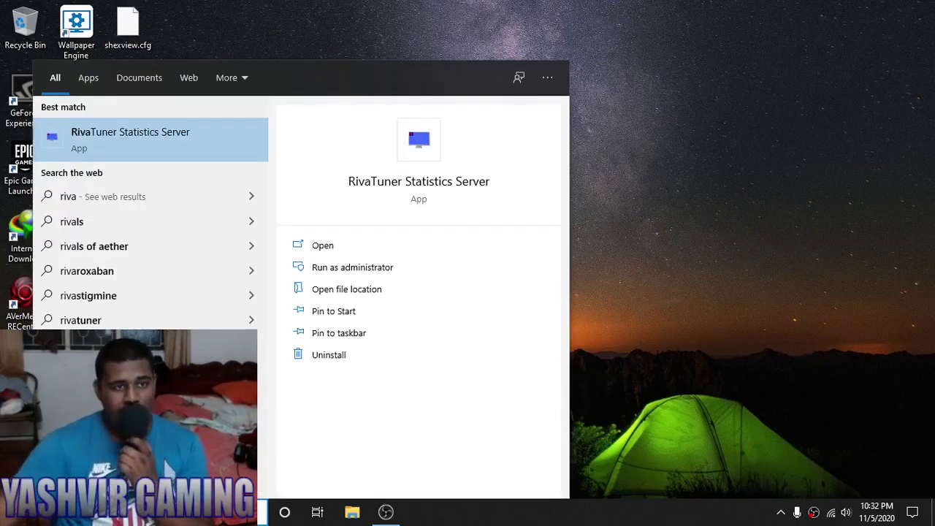
{"action": "right_click", "coordinate": [111, 143]}
{"action": "left_click", "coordinate": [125, 155]}
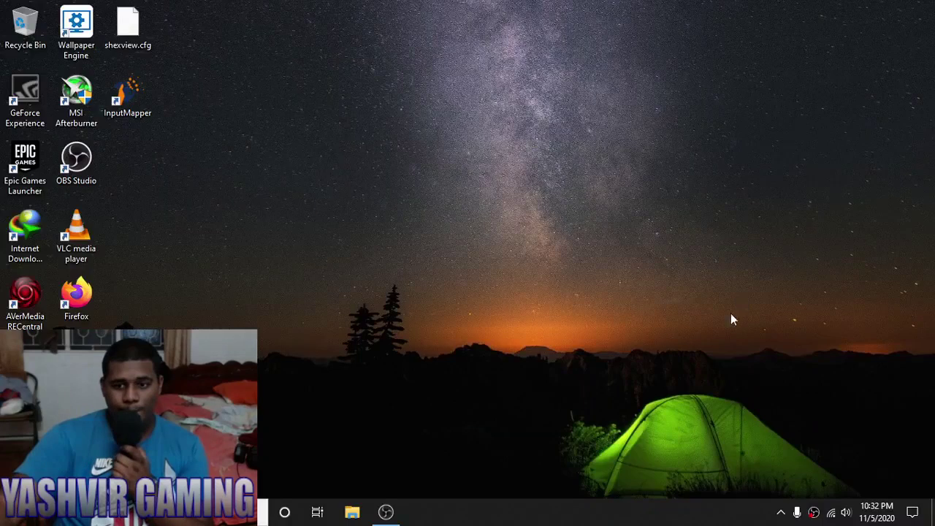
{"action": "left_click", "coordinate": [781, 513]}
{"action": "left_click", "coordinate": [780, 485]}
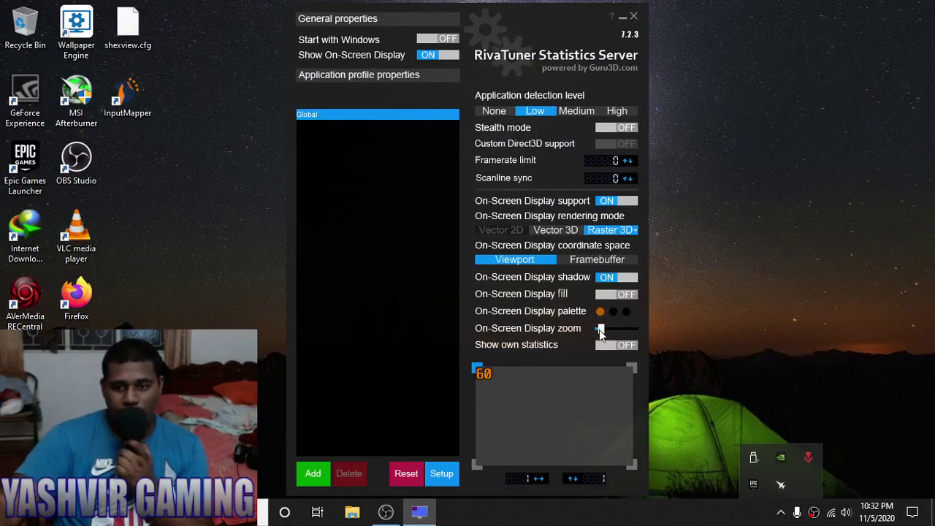
Step: Adjust the On-Screen Display zoom slightly in RivaTuner Statistics Server and close its window
{"action": "left_click_drag", "start_coordinate": [602, 329], "coordinate": [600, 328]}
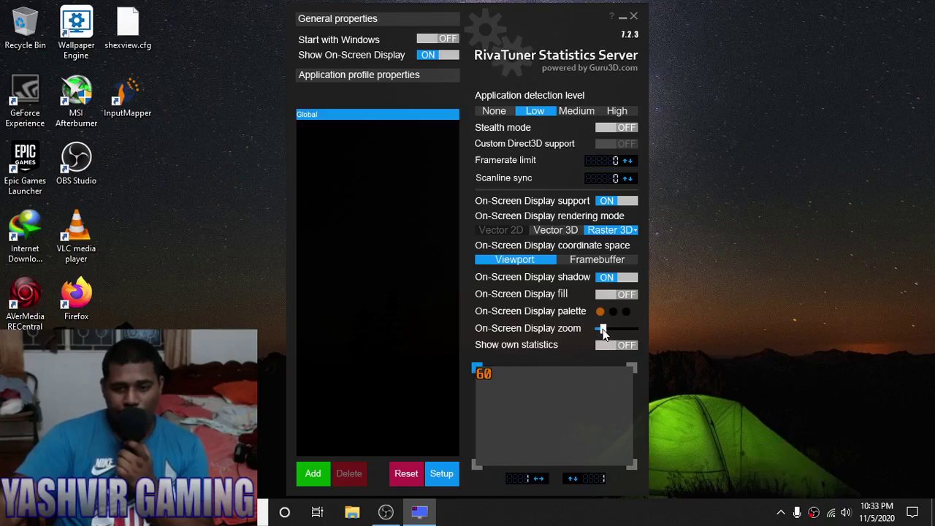
{"action": "left_click", "coordinate": [632, 14]}
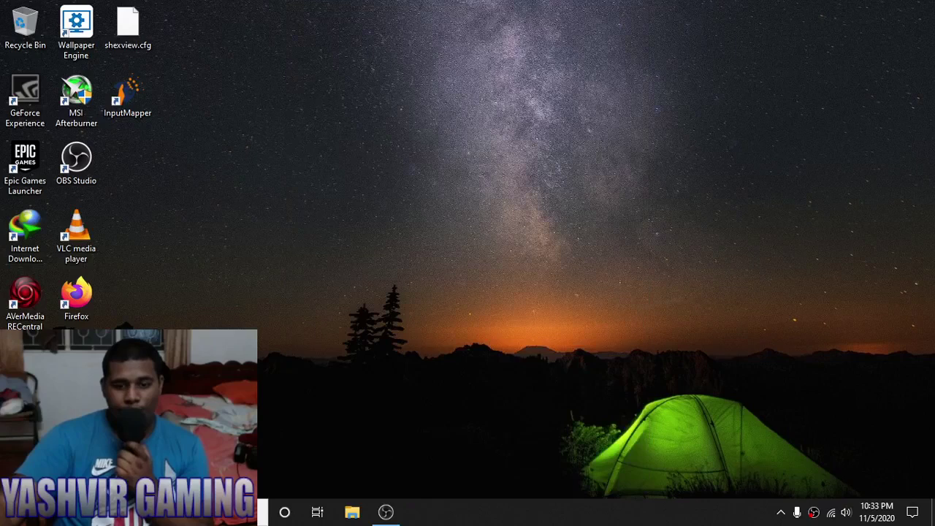